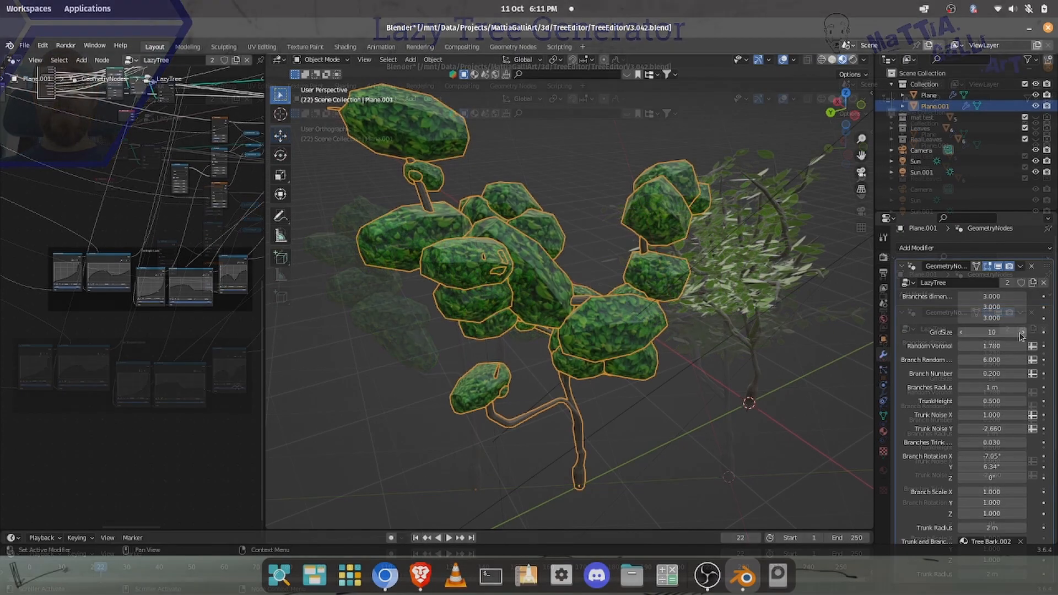
Step: Raise the bushy tree's grid size step by step past 12
click(1023, 332)
click(1023, 332)
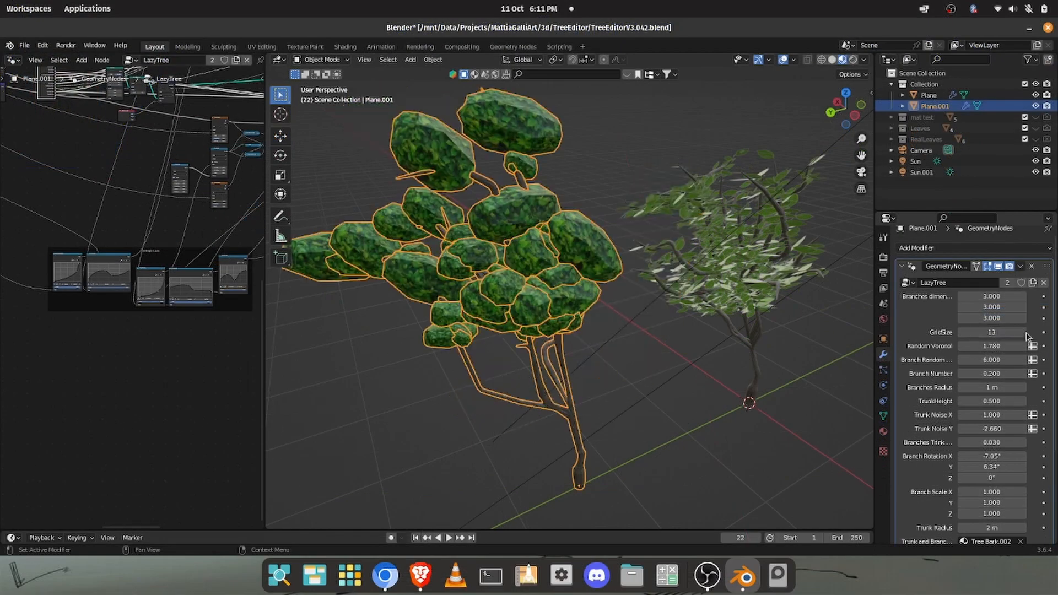
click(1023, 332)
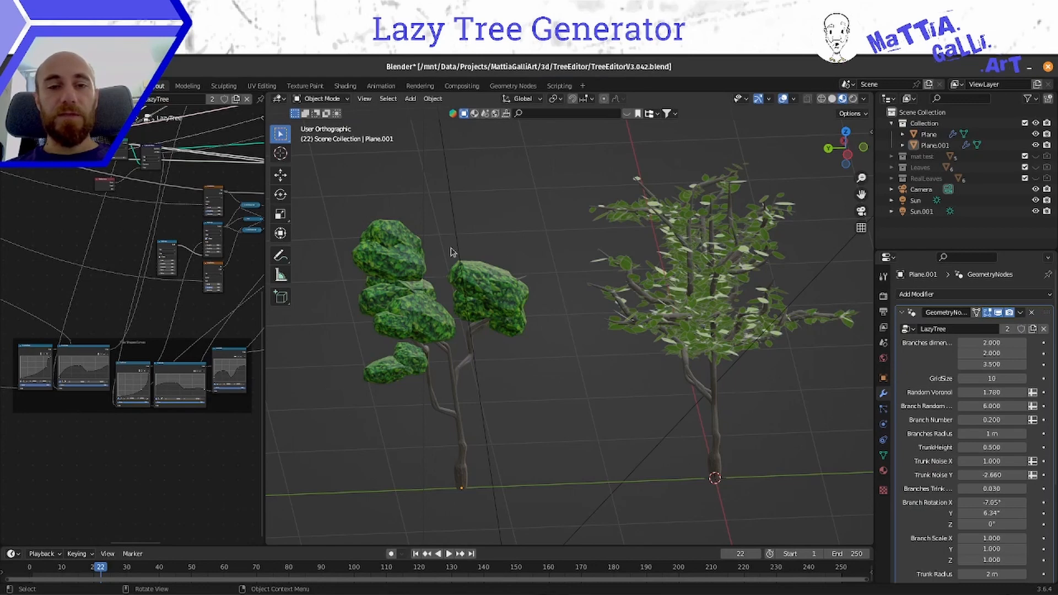
Step: Select the bushy tree, Plane.001, and set its branches dimensions to 3, 3 and 4
click(414, 294)
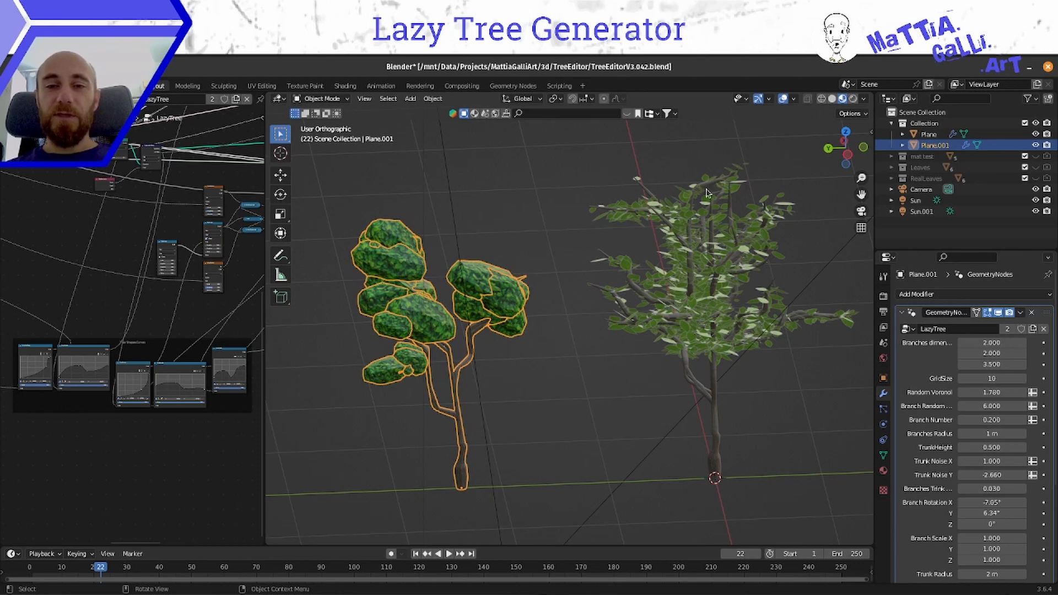
click(618, 222)
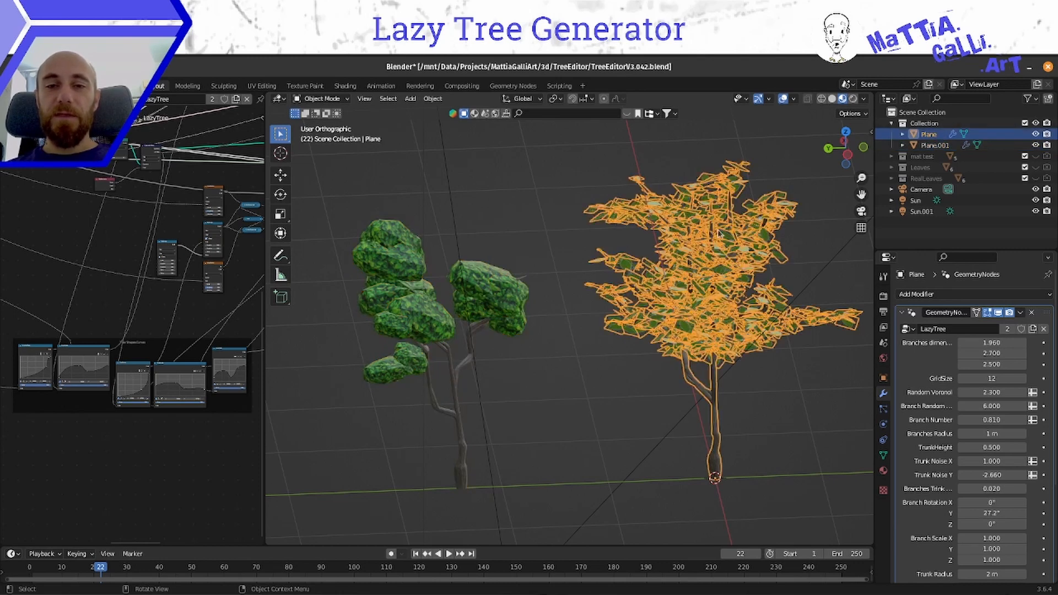
click(460, 427)
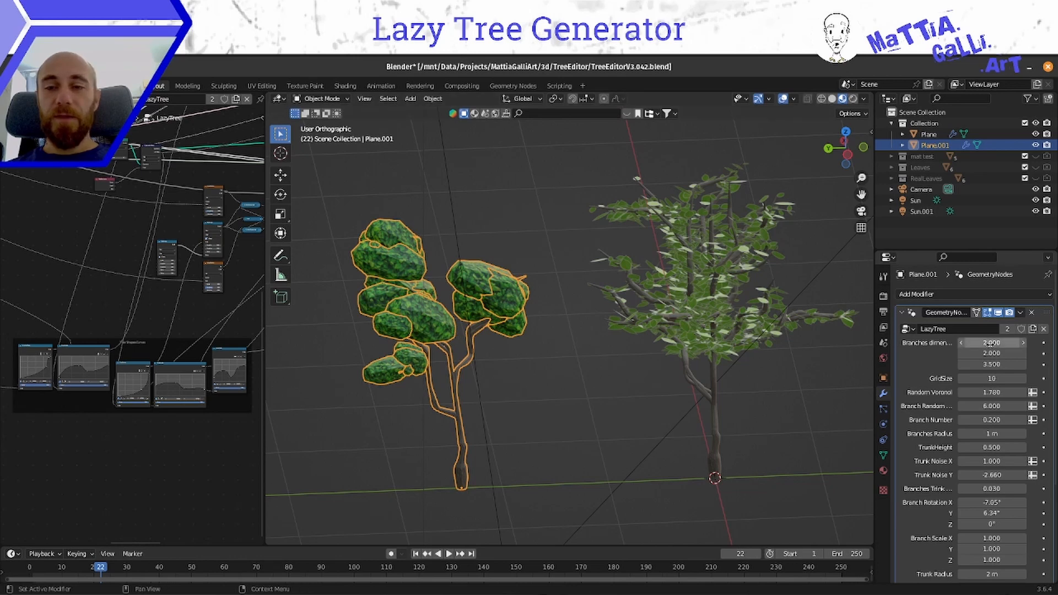
double_click(989, 343)
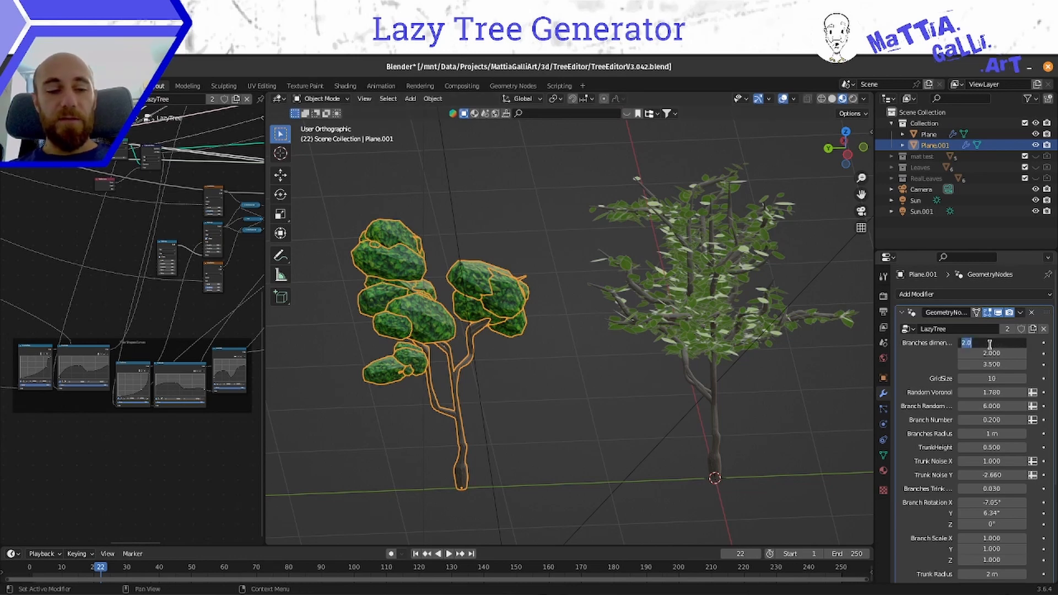
text(3)
key(Tab)
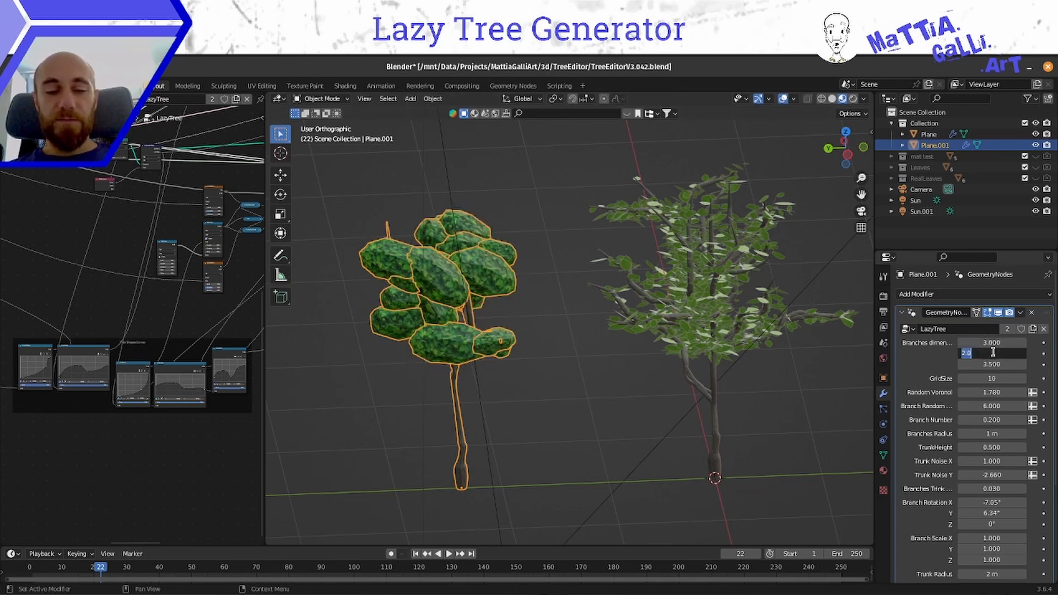
text(3)
key(Tab)
text(4)
key(Return)
Step: Set the third branches dimension to 3 and the second one to 2
scroll(437, 303, down, 2)
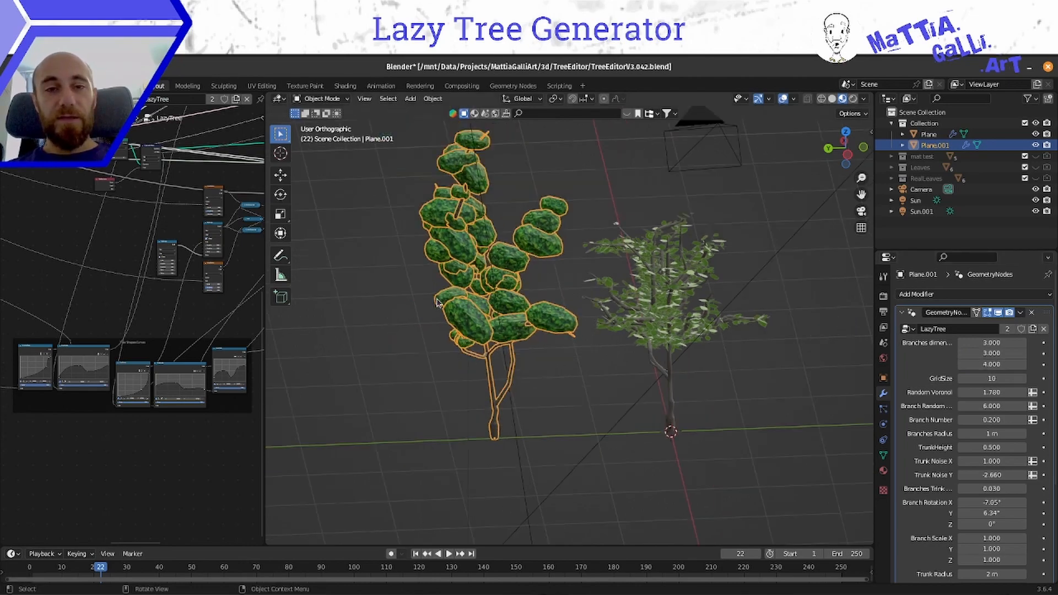
scroll(437, 303, up, 3)
click(991, 364)
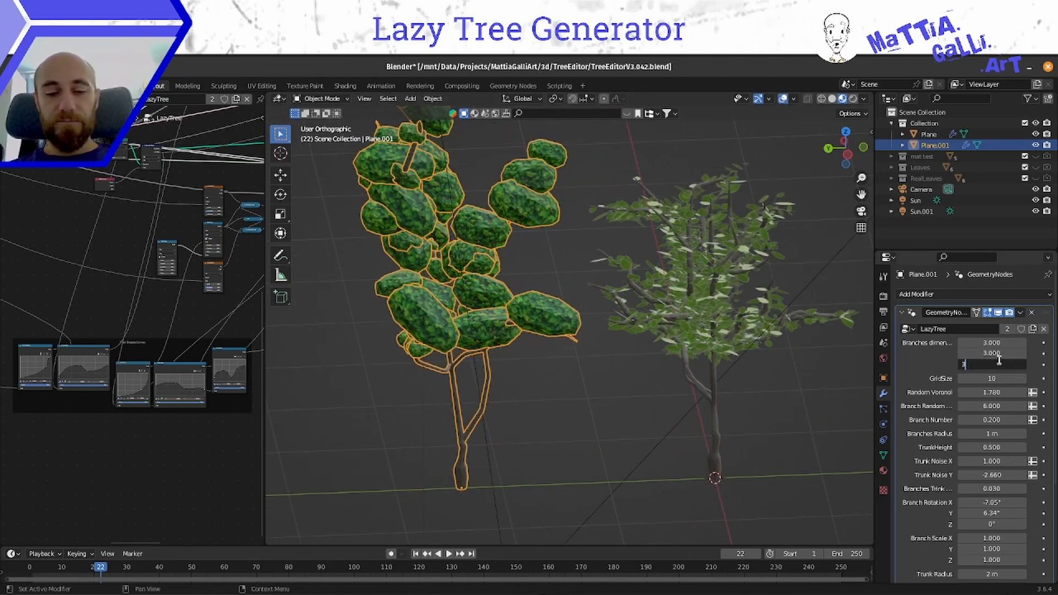
text(3)
key(Return)
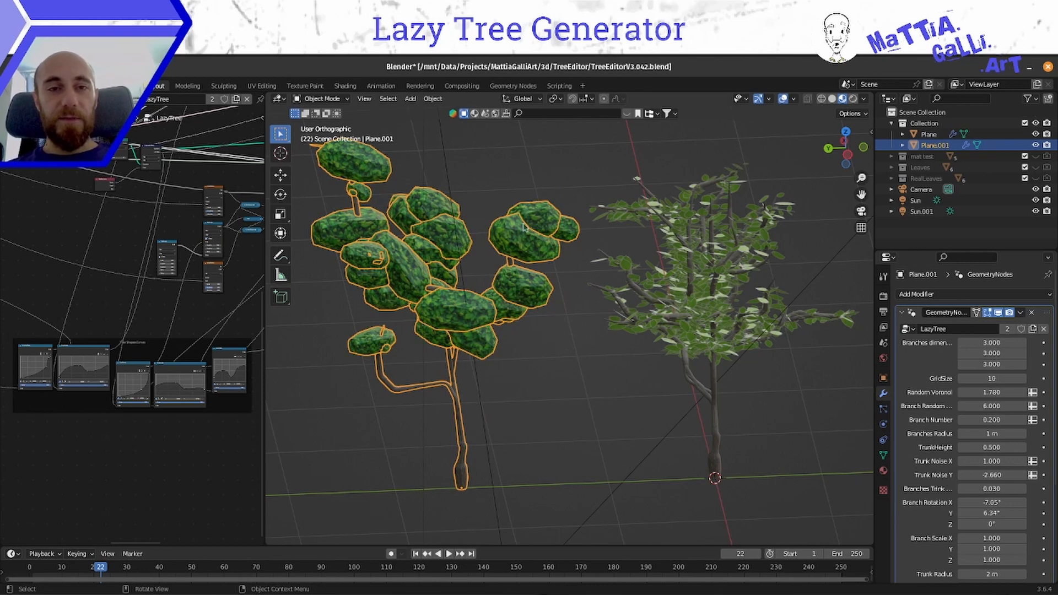
click(995, 354)
text(2)
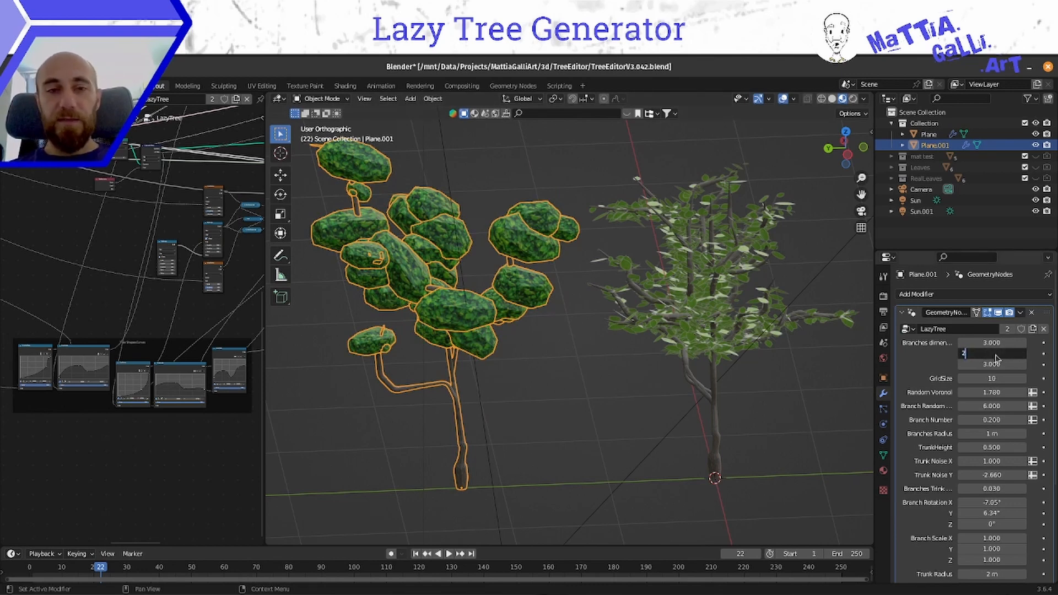
key(Return)
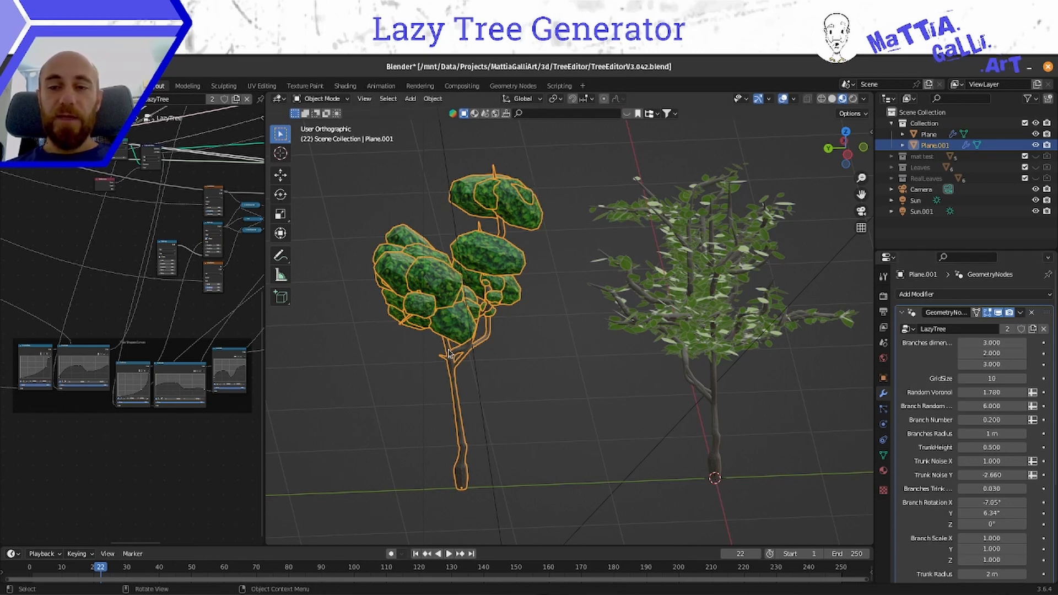
Step: Try grid sizes of 20 and 6 on the bushy tree, and restore the grid size to 10
click(992, 378)
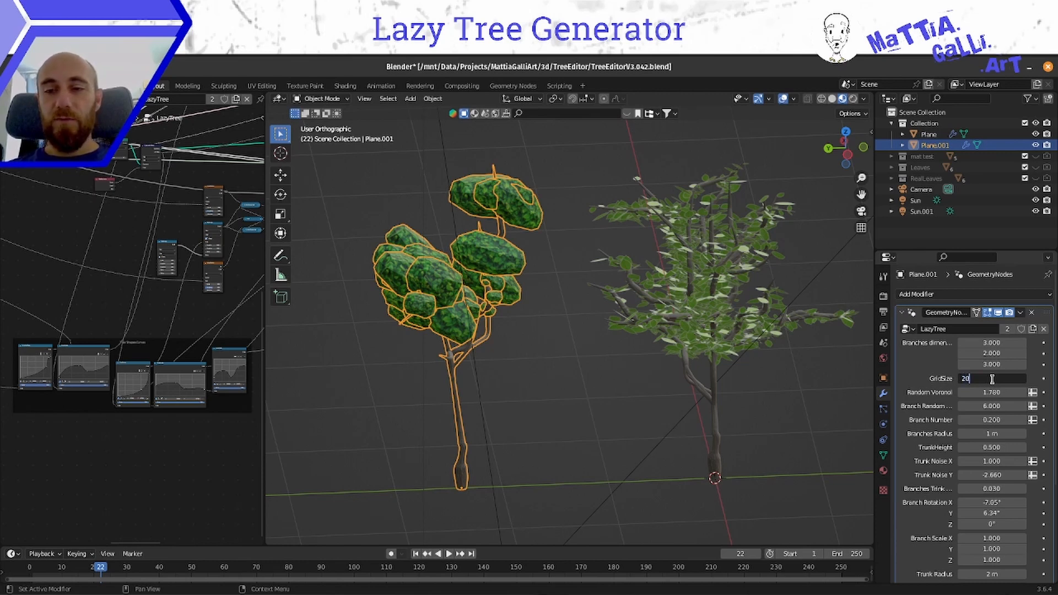
key(Return)
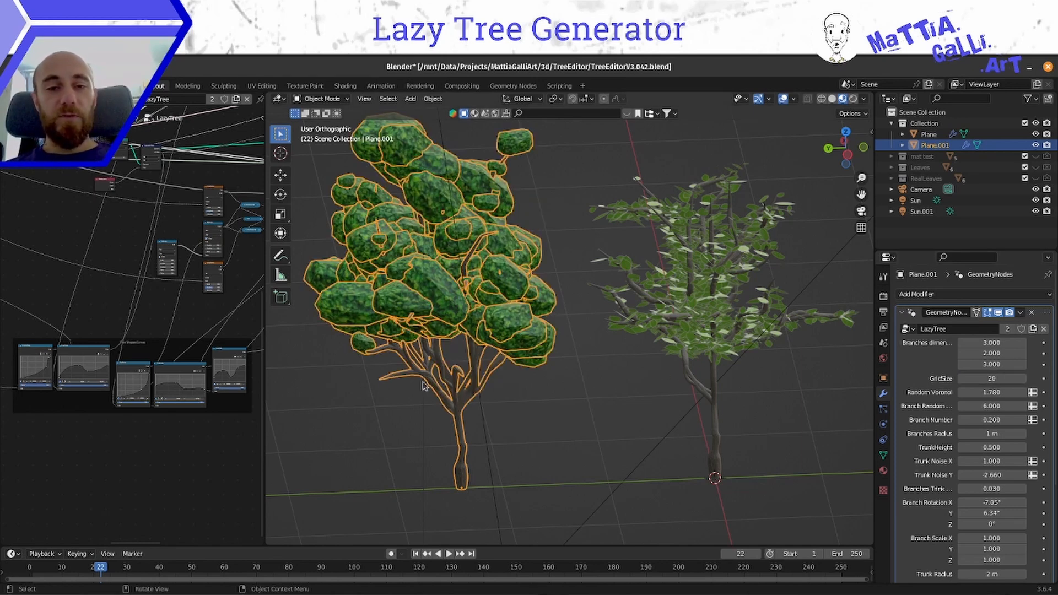
click(991, 376)
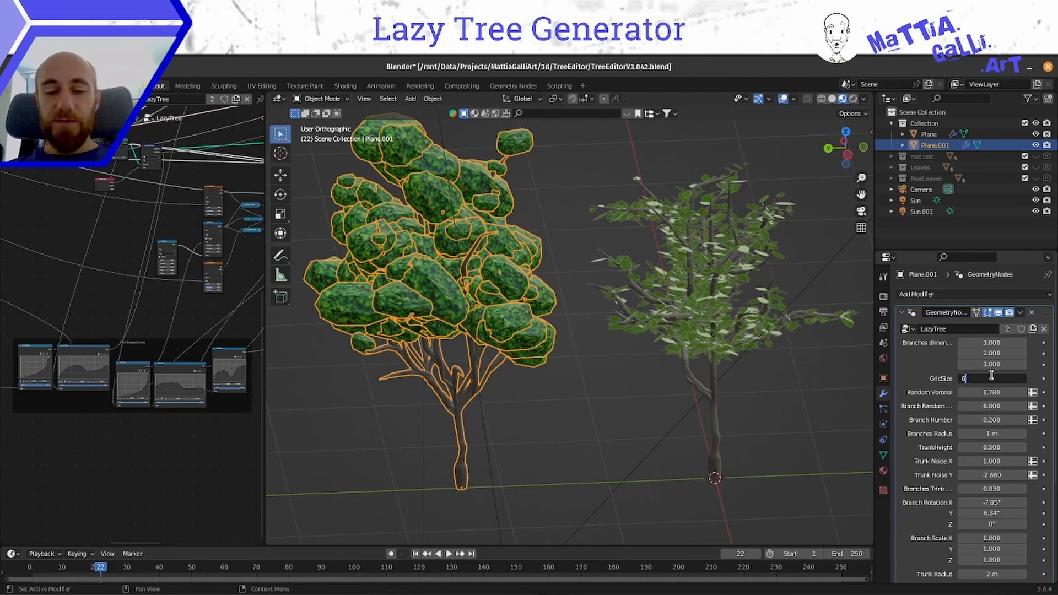
key(Return)
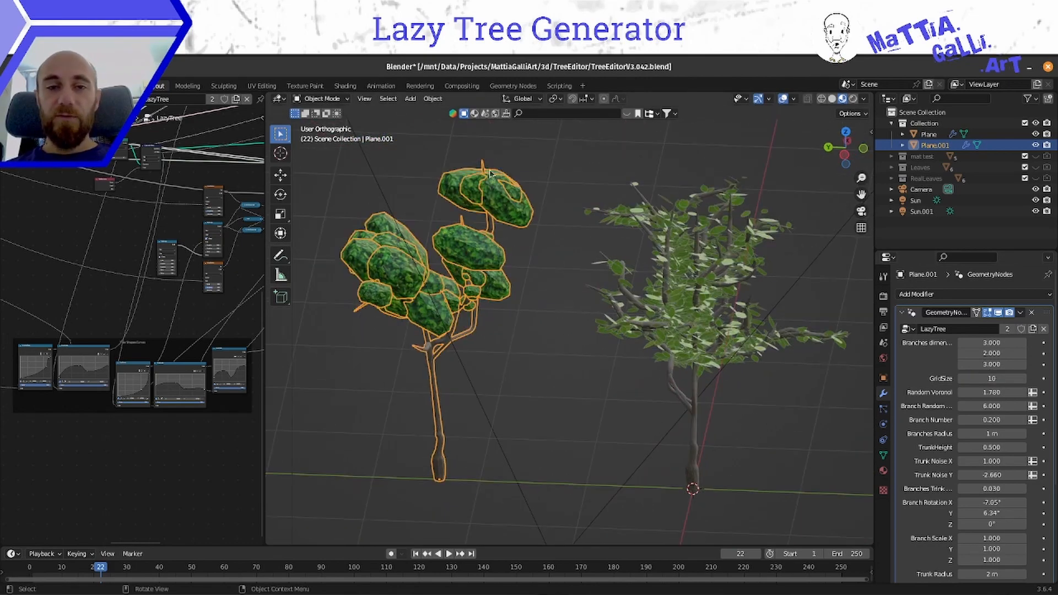
Step: Set the bushy tree's Random Voronoi to 1.770 and its Branch Random value to 1.700
scroll(468, 330, up, 3)
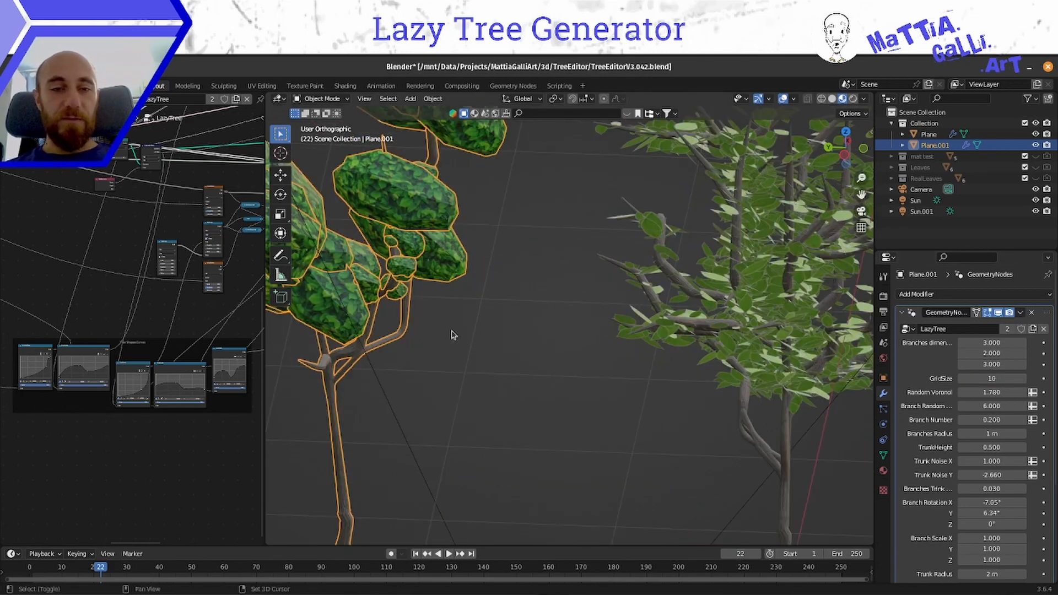
shift+middle_drag(453, 332, 604, 367)
scroll(604, 367, down, 2)
drag(992, 392, 990, 392)
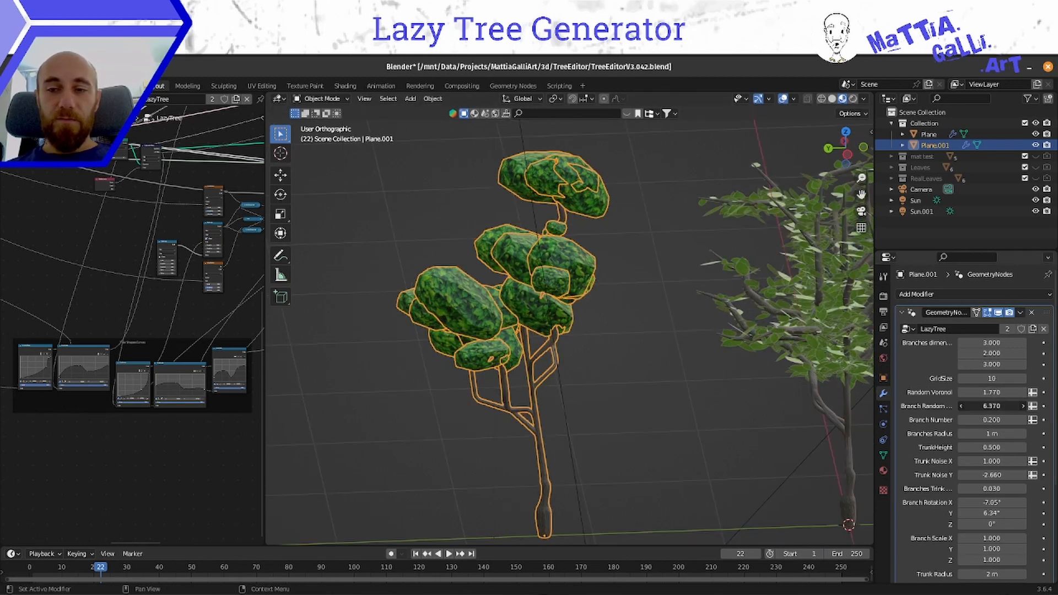
drag(992, 406, 969, 406)
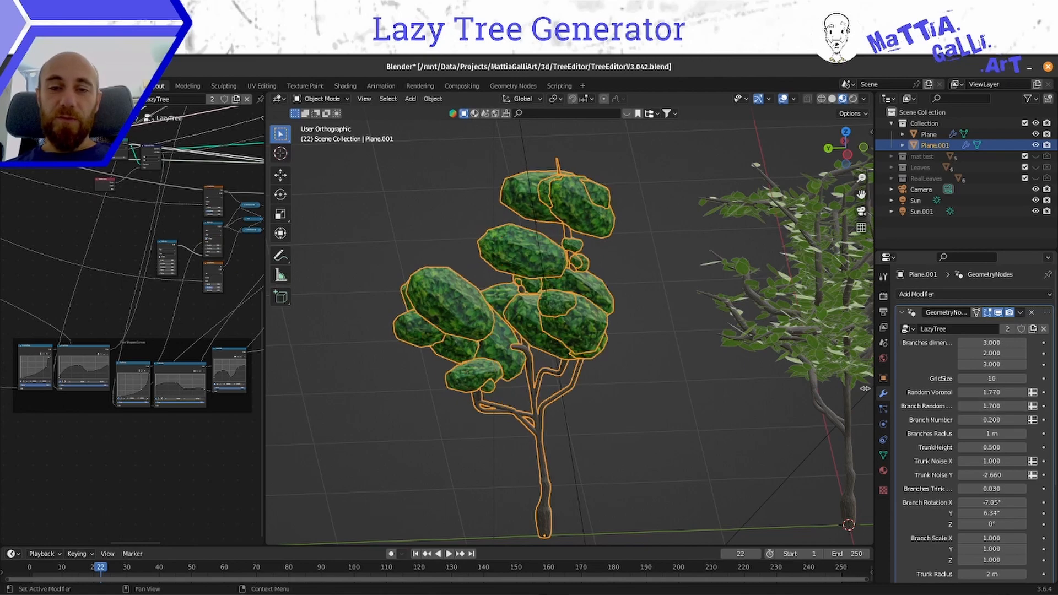
Step: Raise the bushy tree's branch number to 0.290
mouse_move(550, 420)
middle_down()
mouse_move(579, 389)
mouse_move(609, 386)
mouse_move(546, 413)
middle_up()
scroll(545, 413, down, 2)
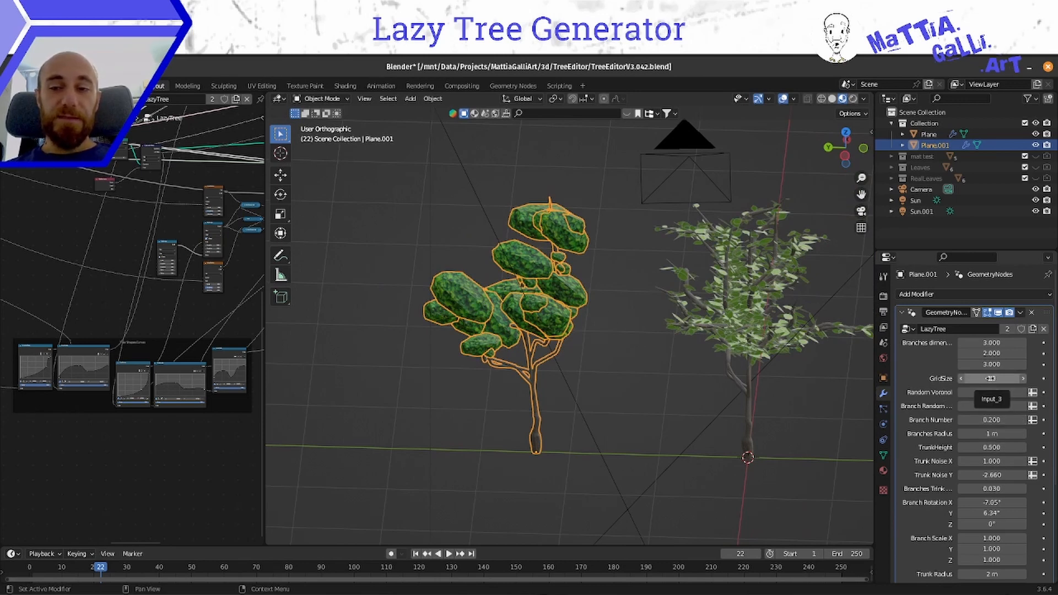
click(1023, 419)
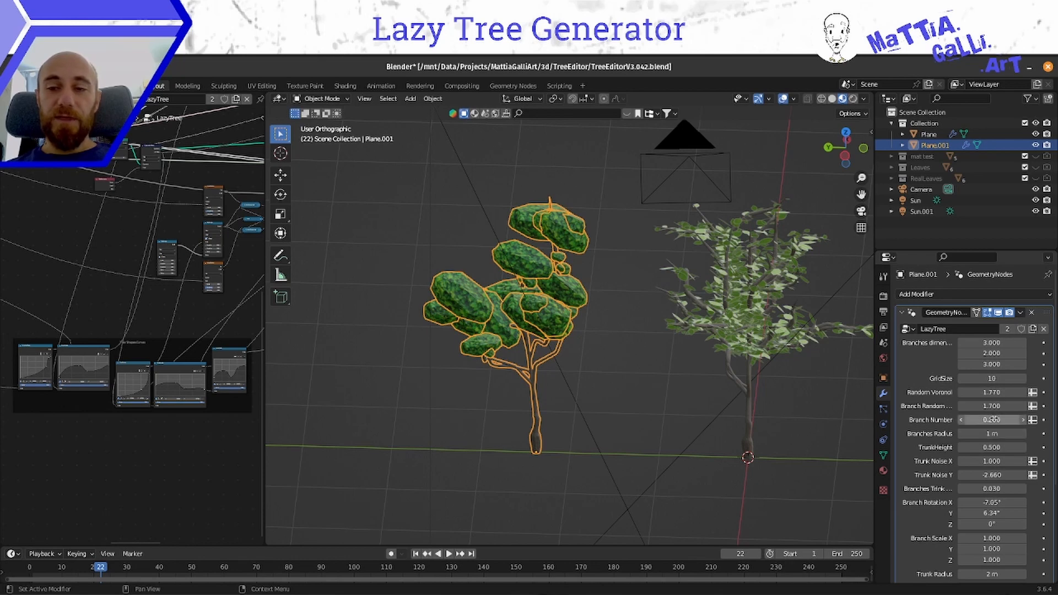
click(1022, 420)
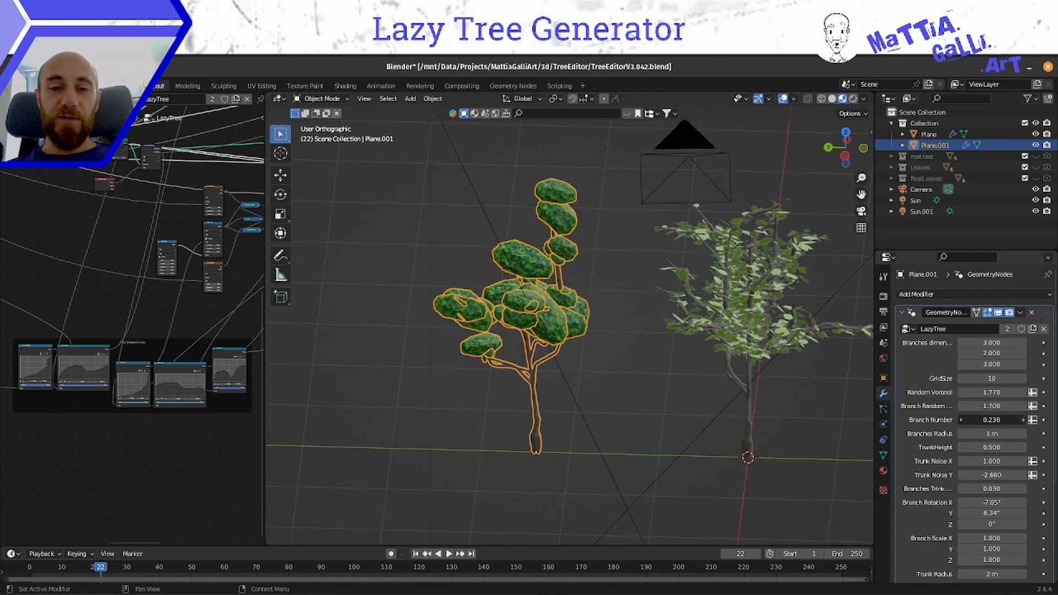
click(1023, 420)
click(1022, 420)
click(1022, 420)
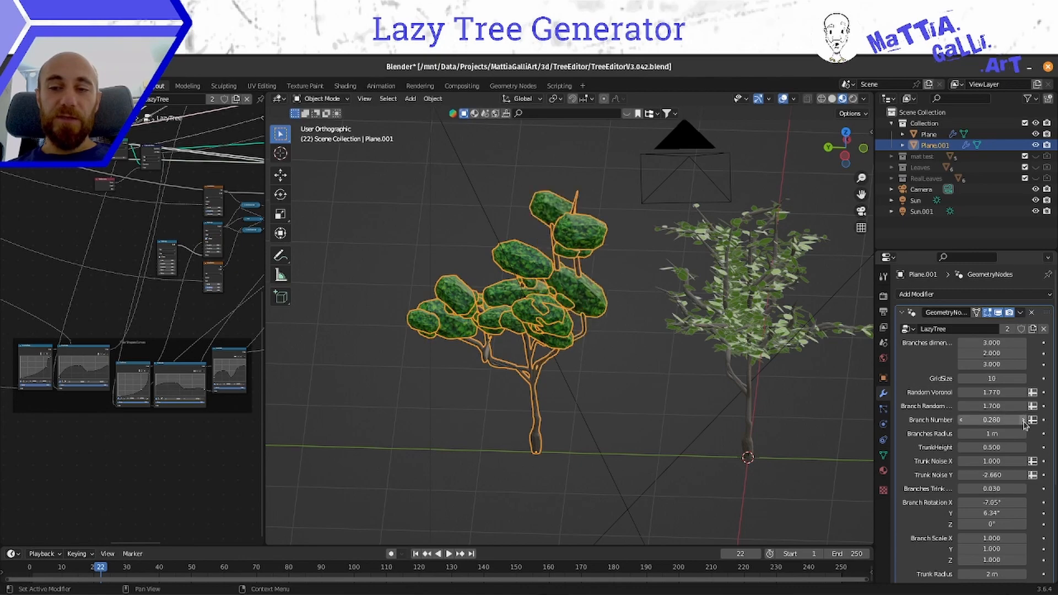
click(1023, 420)
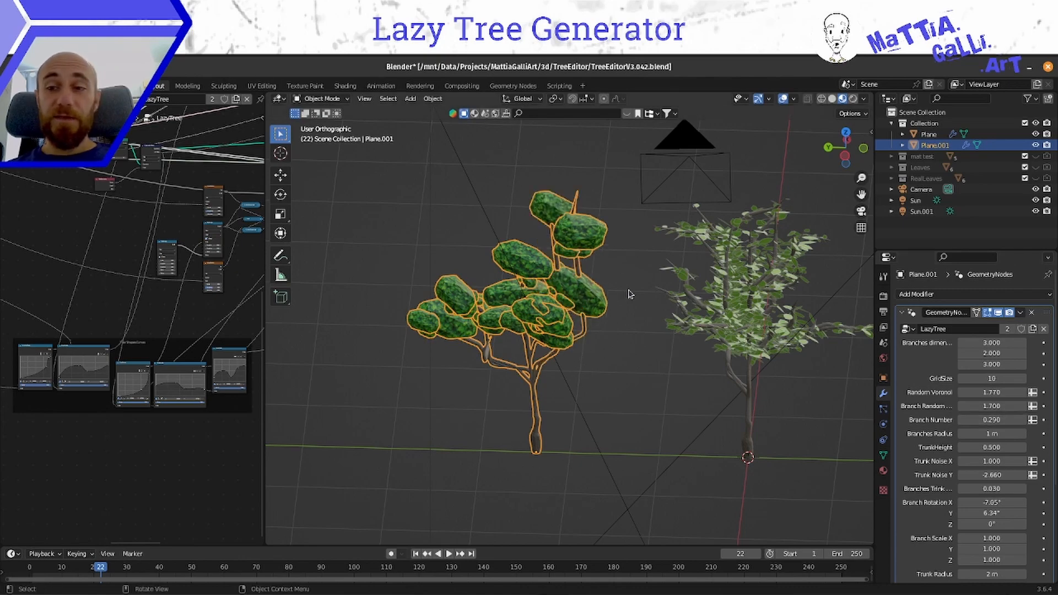
Step: Reduce the branches radius of the bushy tree to 0.52 m
scroll(629, 294, up, 7)
middle_drag(637, 411, 628, 404)
scroll(578, 297, up, 2)
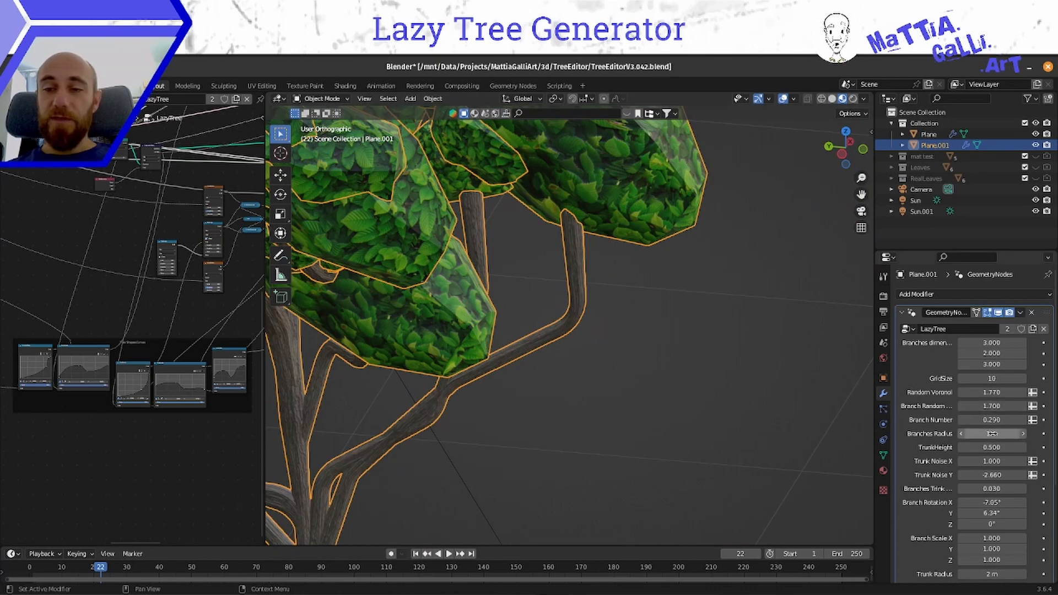
drag(992, 434, 948, 433)
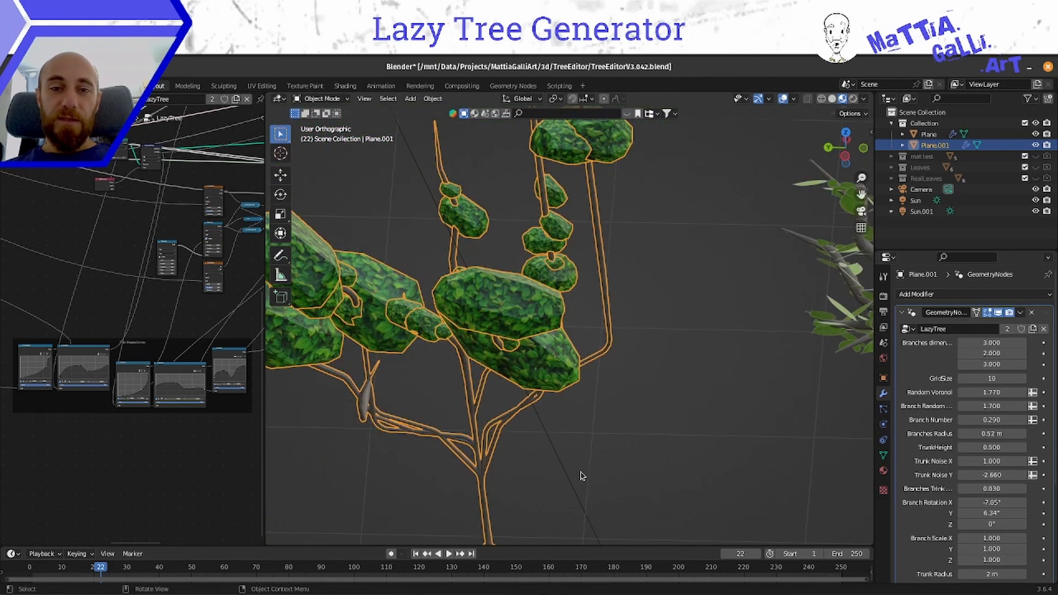
scroll(645, 397, down, 2)
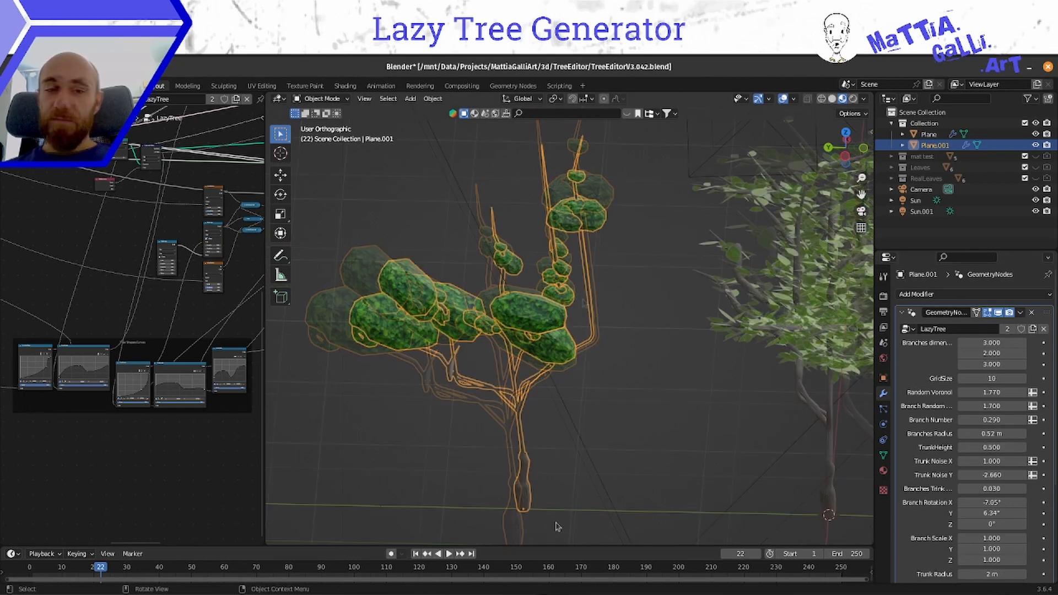
Step: Set the bushy tree's trunk height to 0.890
scroll(579, 418, up, 5)
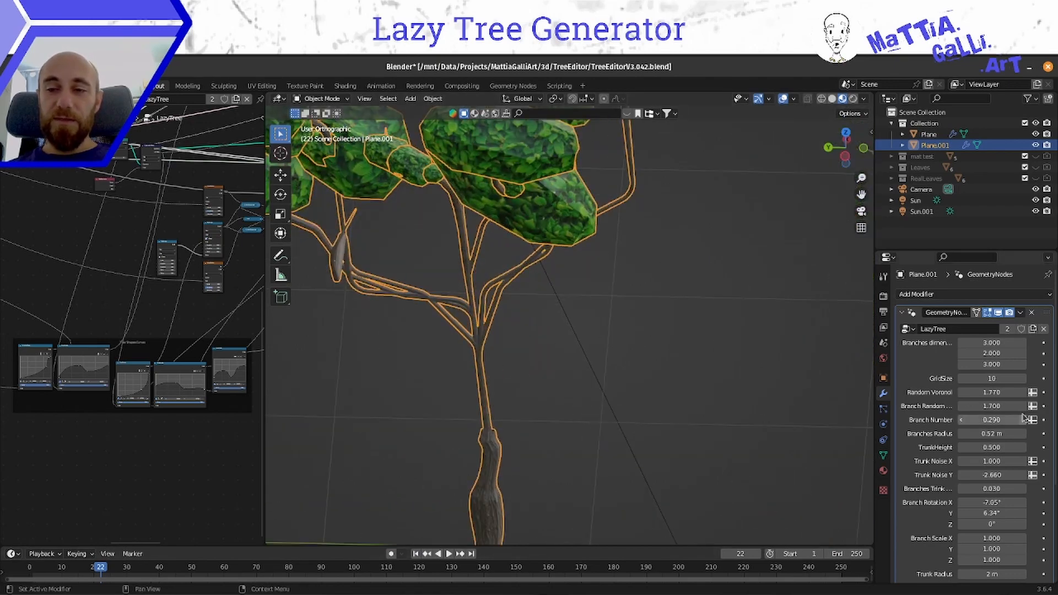
shift+middle_drag(567, 518, 564, 332)
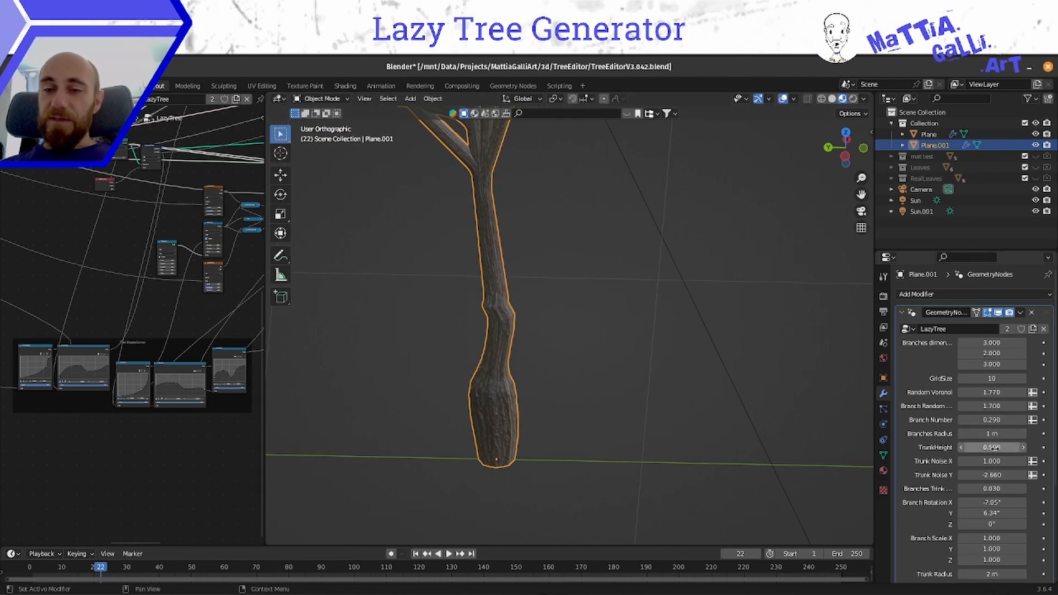
drag(991, 447, 1042, 447)
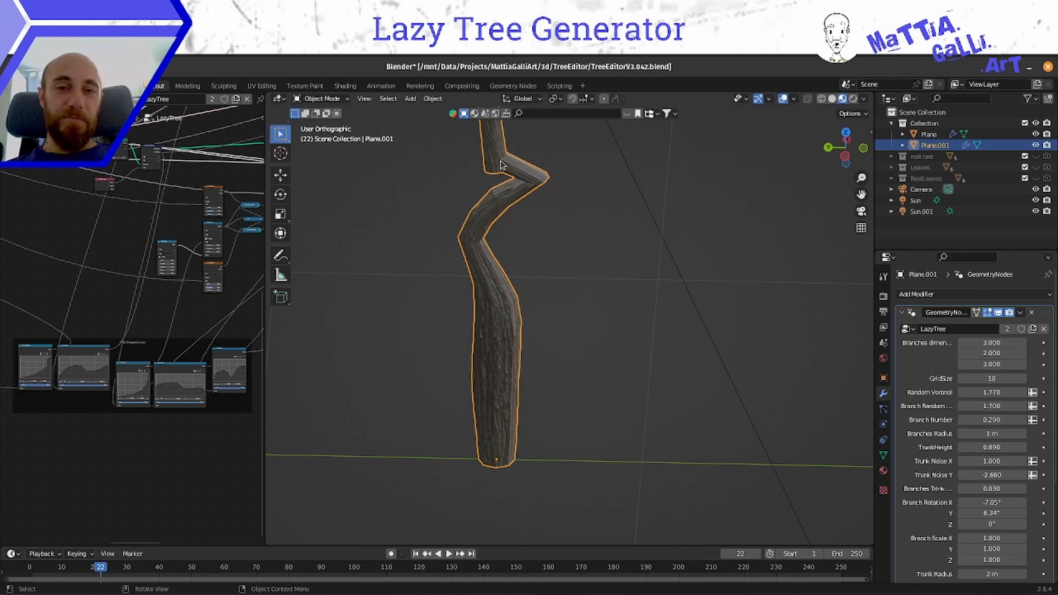
Step: Set the trunk noise to 0.210 in X and -2.530 in Y, and inspect the trunk's bend
drag(992, 461, 969, 461)
drag(992, 475, 995, 475)
middle_drag(610, 286, 642, 259)
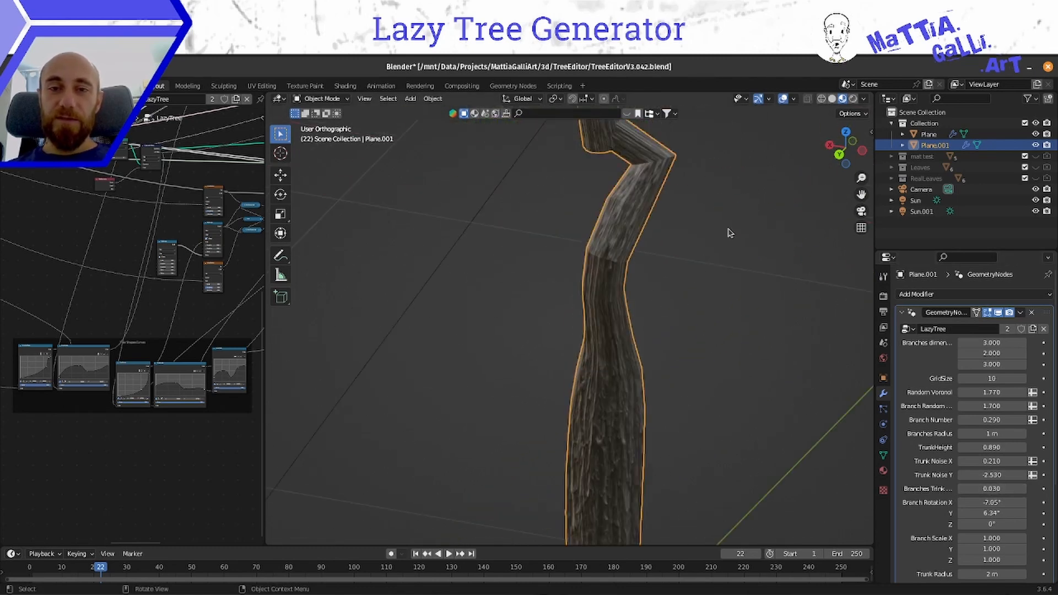
shift+middle_drag(728, 229, 659, 335)
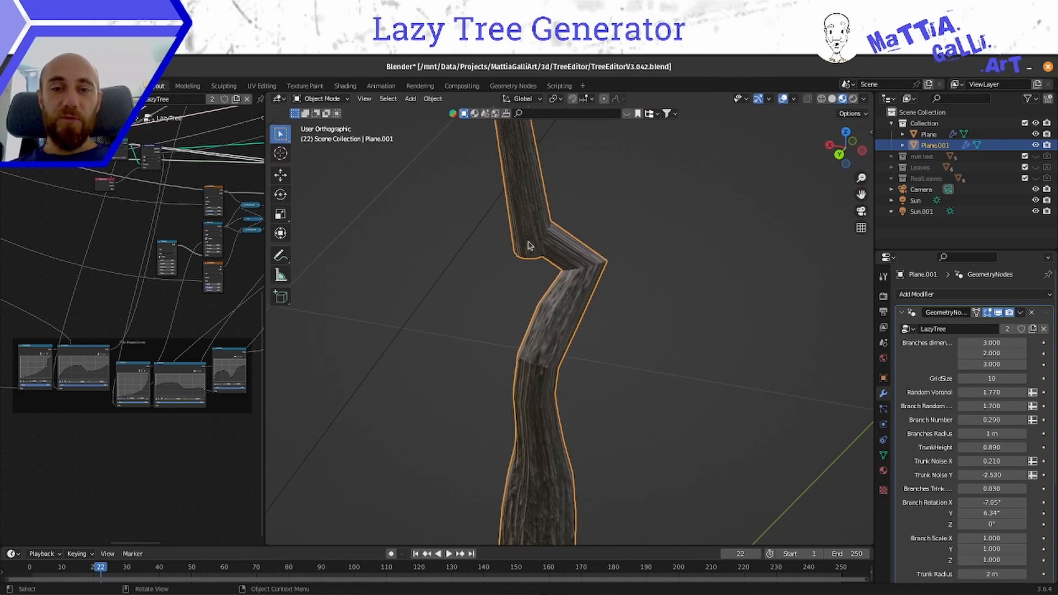
middle_drag(528, 246, 713, 206)
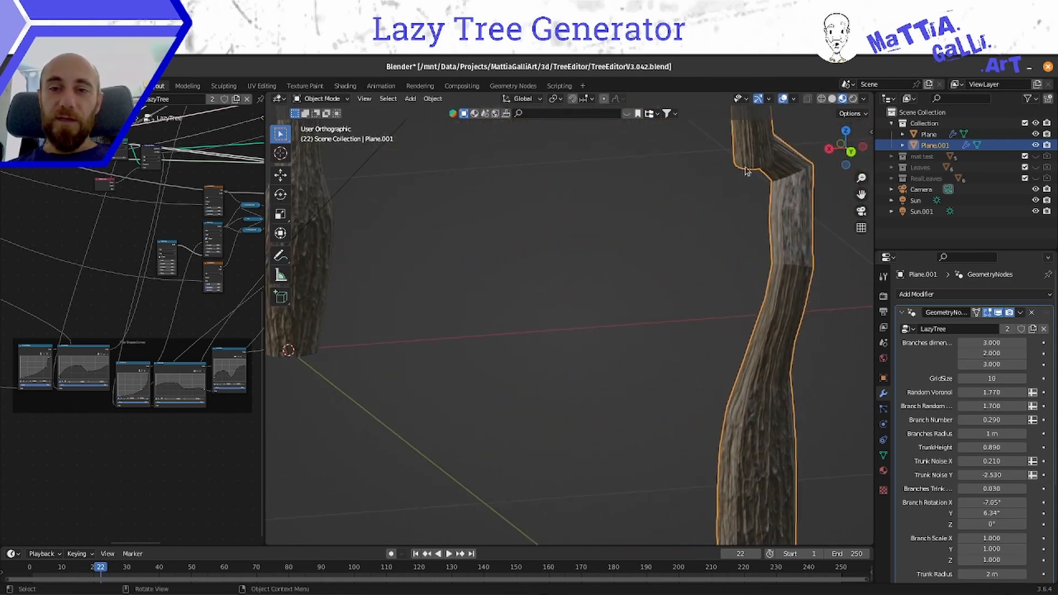
shift+middle_drag(776, 172, 710, 174)
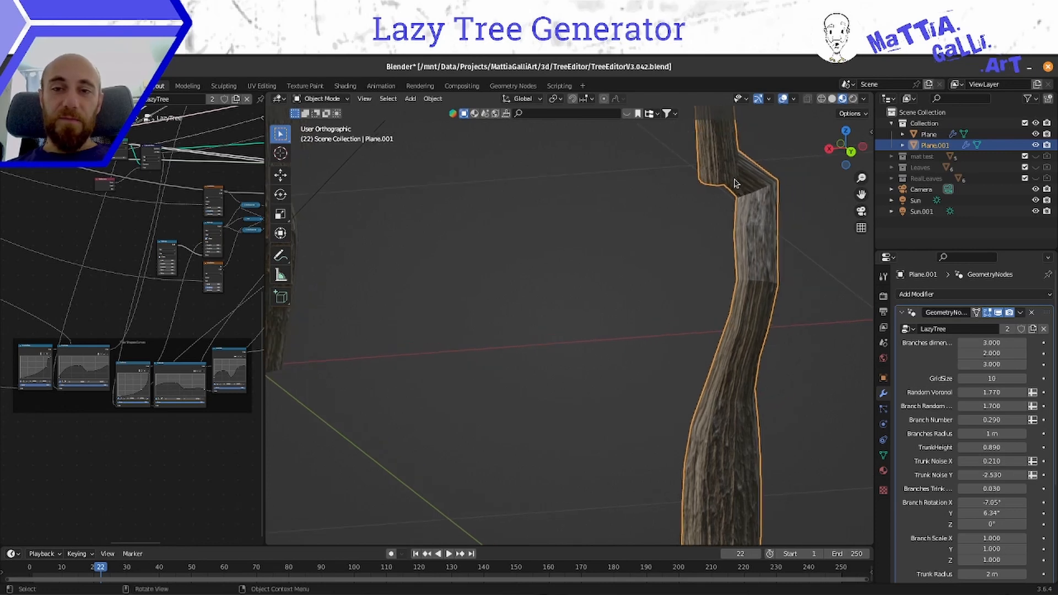
Step: Set the branch rotation to -7.75° in X and 37.9° in Y
scroll(970, 419, down, 2)
scroll(782, 276, down, 5)
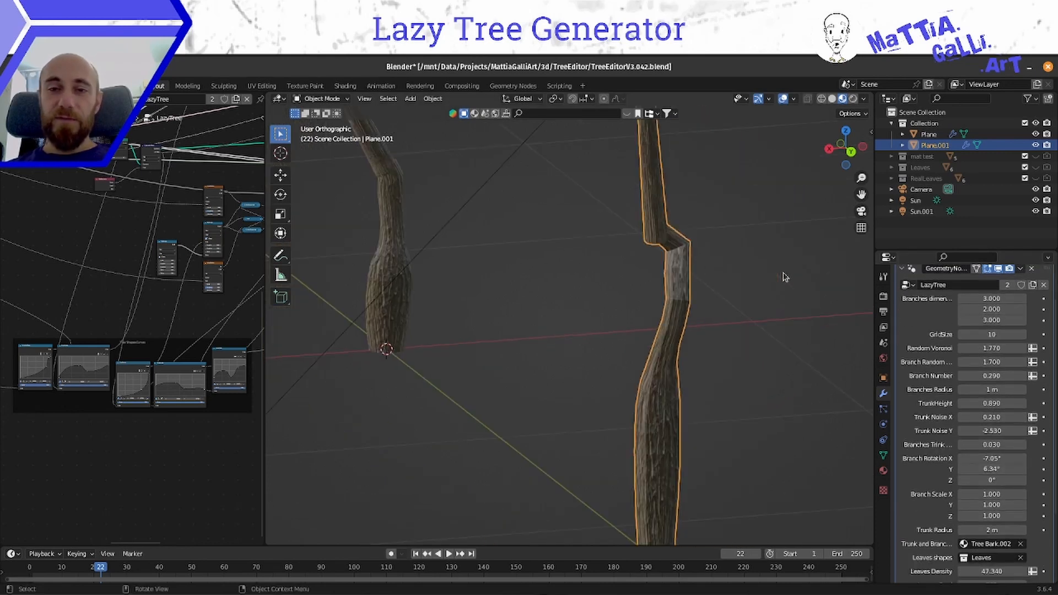
scroll(748, 307, down, 1)
drag(1006, 459, 980, 459)
middle_drag(826, 393, 629, 275)
scroll(661, 281, up, 4)
drag(986, 468, 1036, 469)
scroll(614, 288, down, 4)
middle_drag(614, 288, 645, 286)
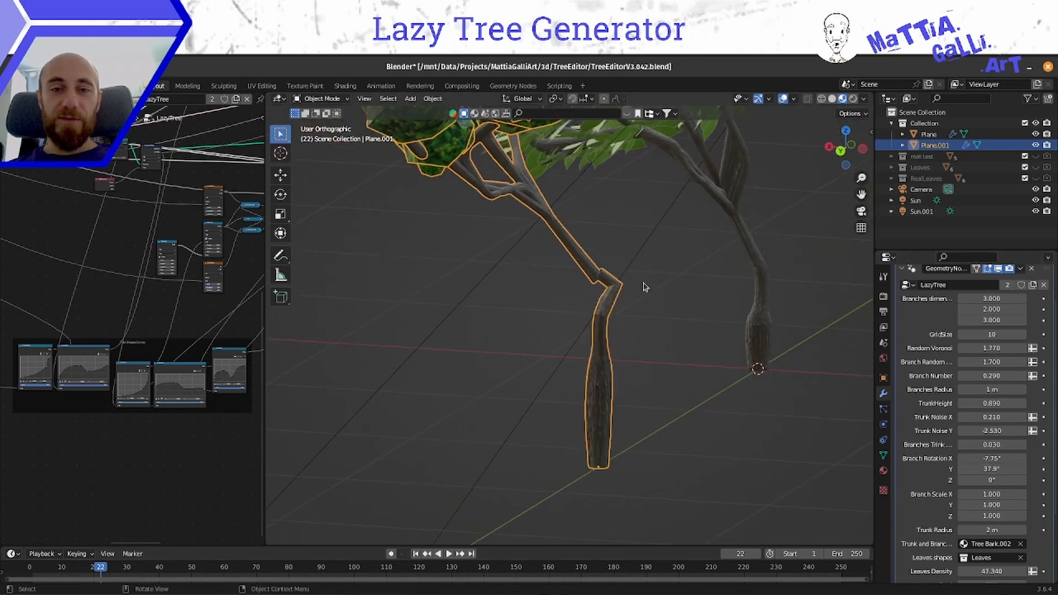
Step: Set the branch scale in X to 1.670
scroll(664, 306, up, 5)
shift+middle_drag(714, 196, 672, 248)
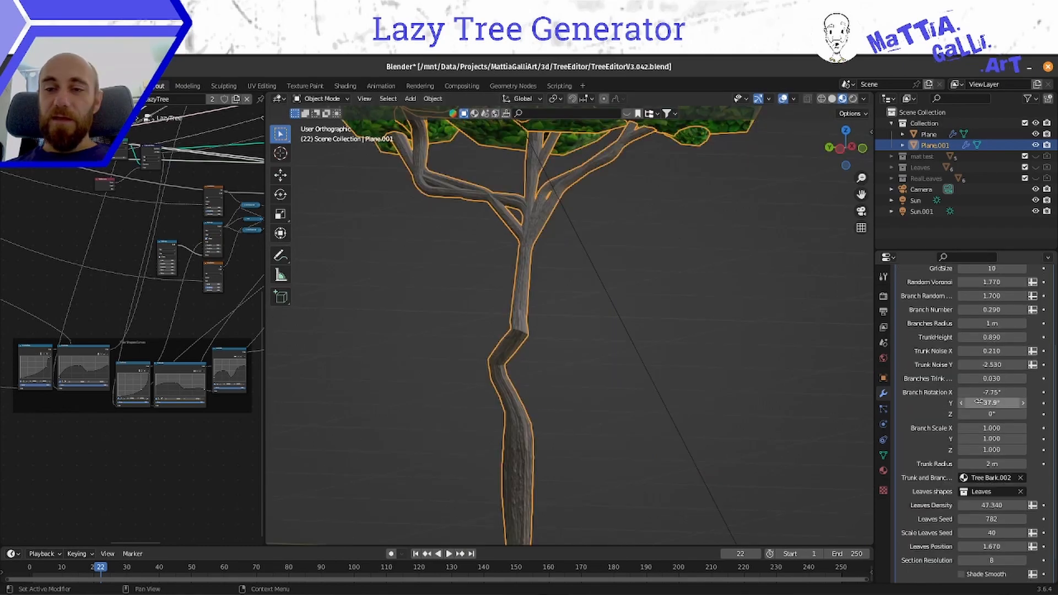
shift+middle_drag(693, 244, 295, 338)
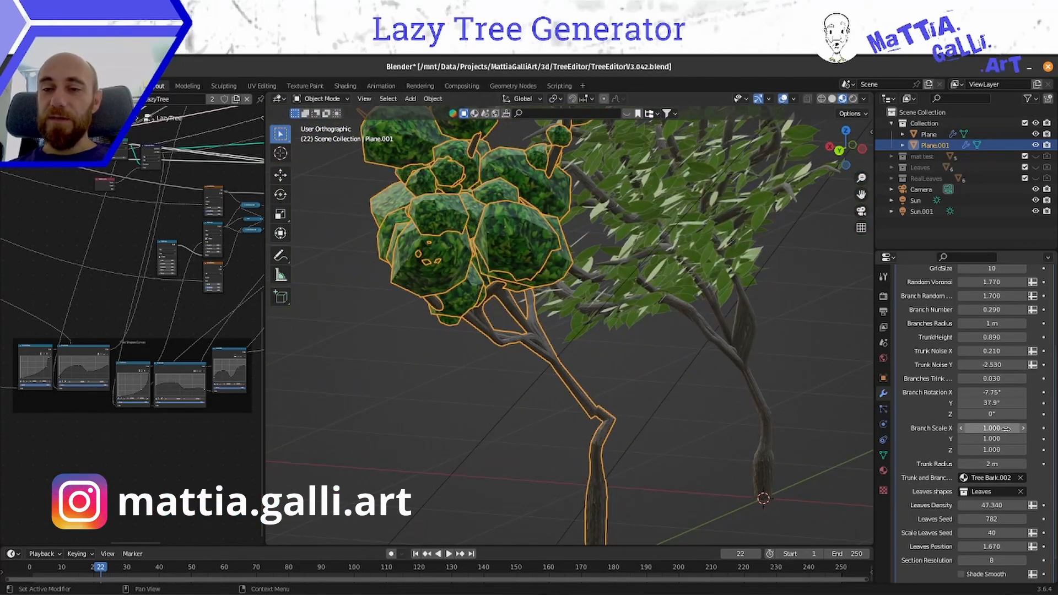
mouse_move(992, 428)
mouse_down()
mouse_move(1008, 428)
mouse_move(983, 428)
mouse_move(1003, 428)
mouse_up()
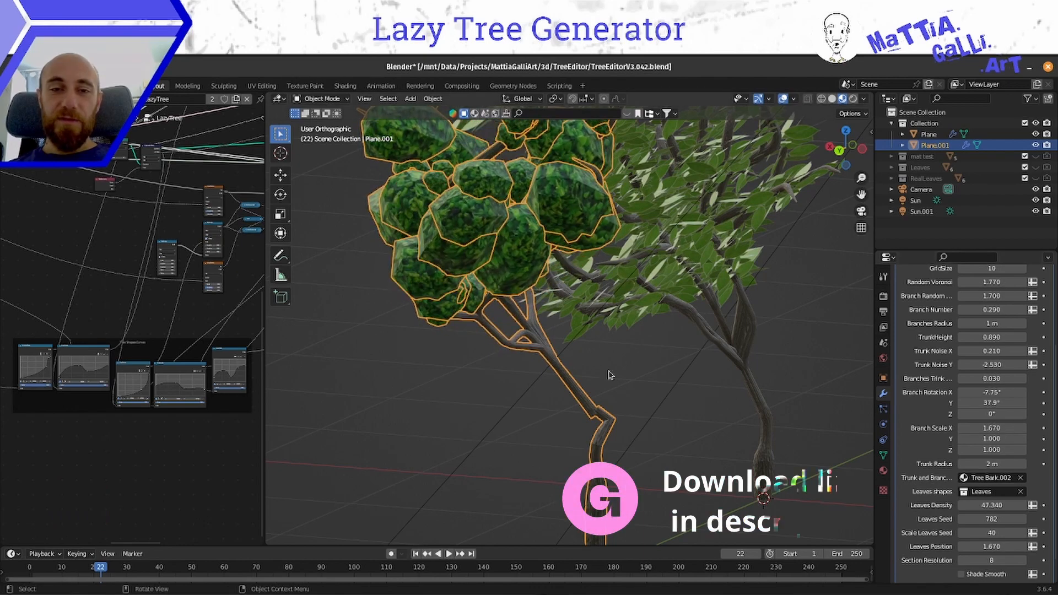